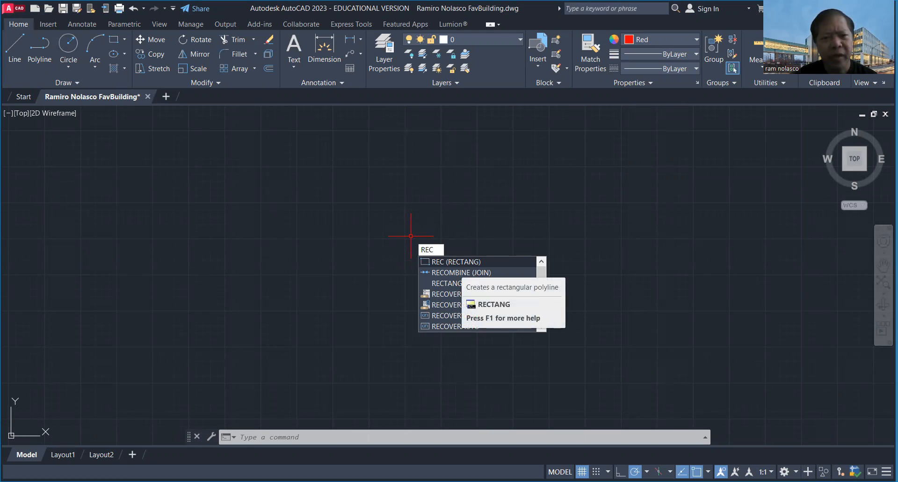
key("Return")
left_click(374, 212)
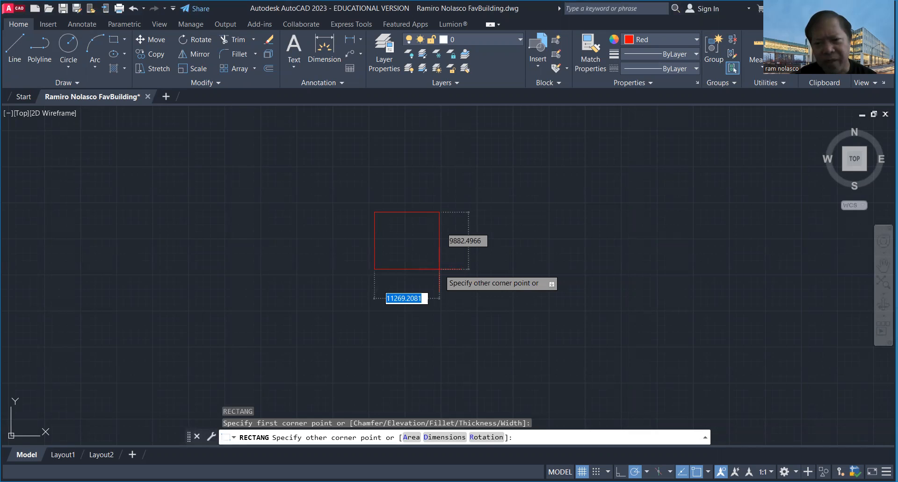
left_click(563, 310)
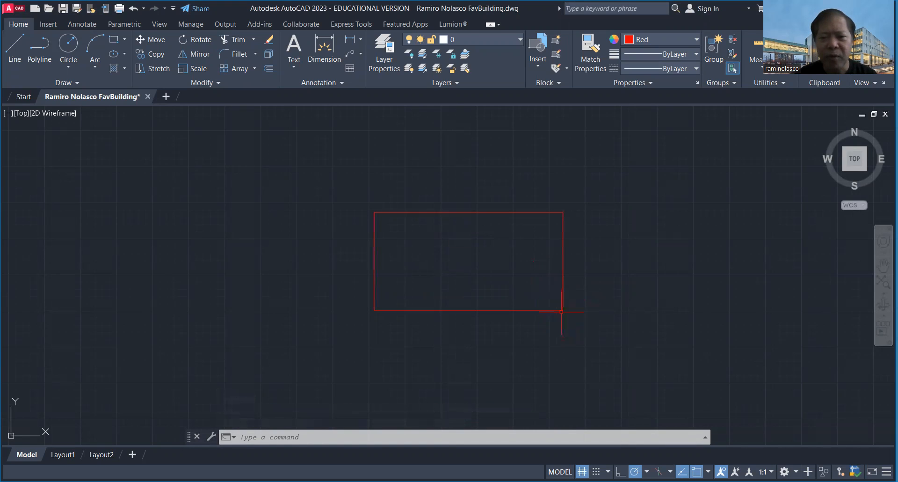
left_click(562, 310)
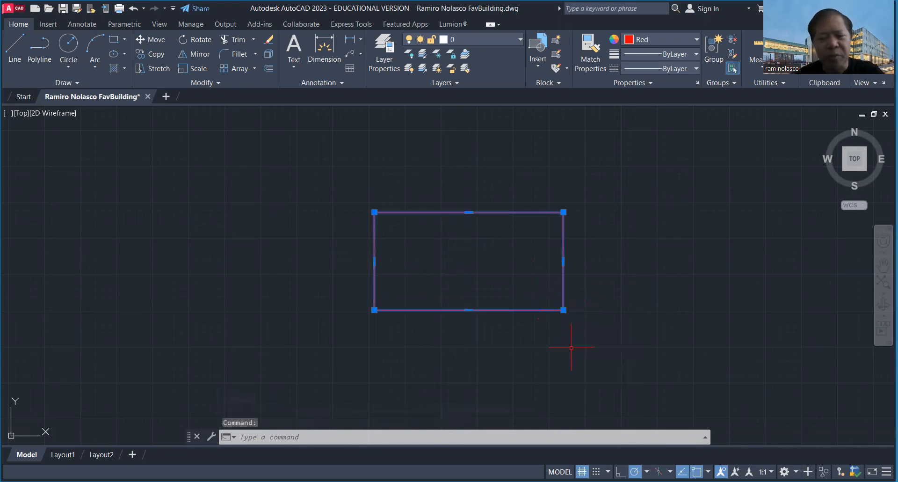
key("Delete")
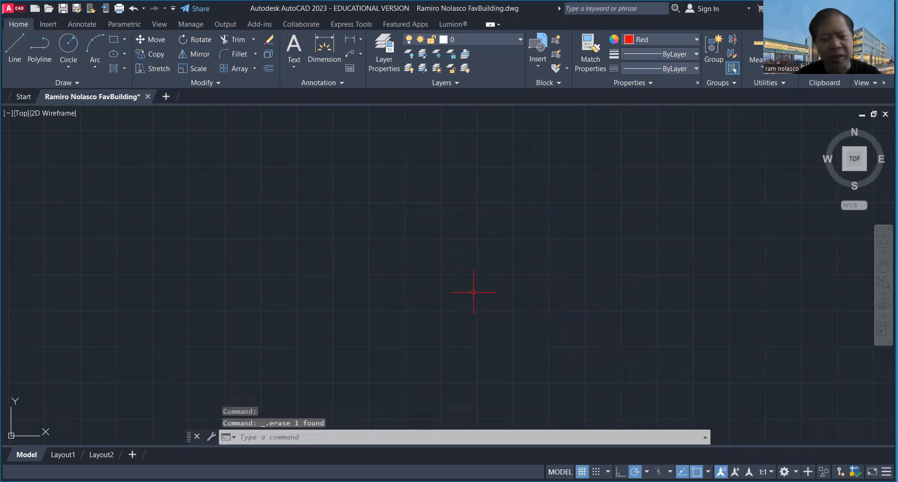
Step: Draw a 10000 by 10000 square with the Rectangle command in the empty drawing area
type("REC")
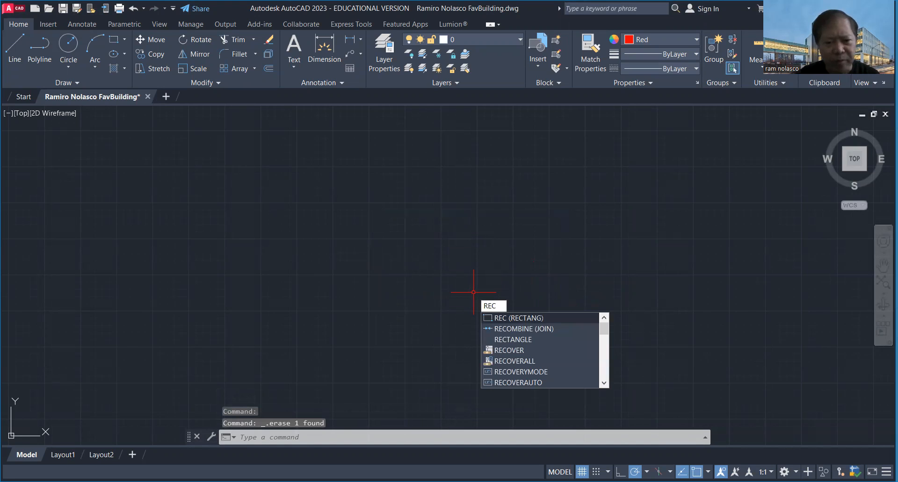
key("Return")
left_click(325, 328)
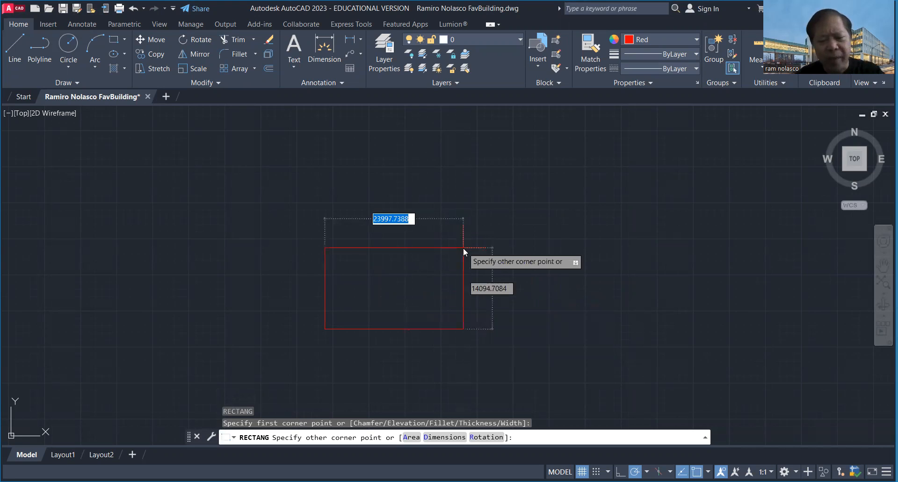
type("10")
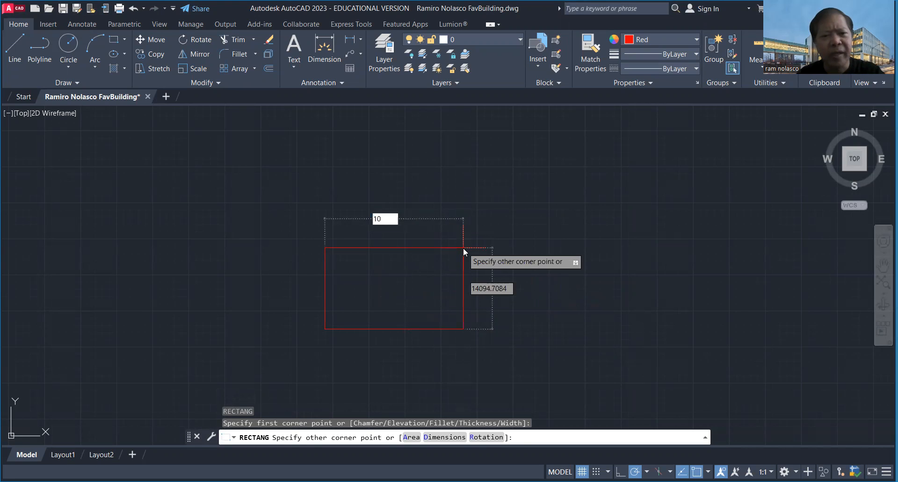
type("000")
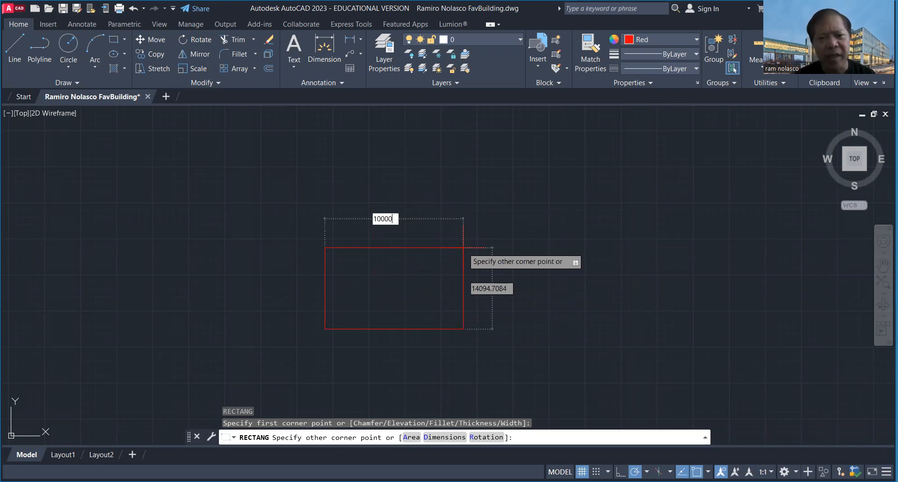
key("Tab")
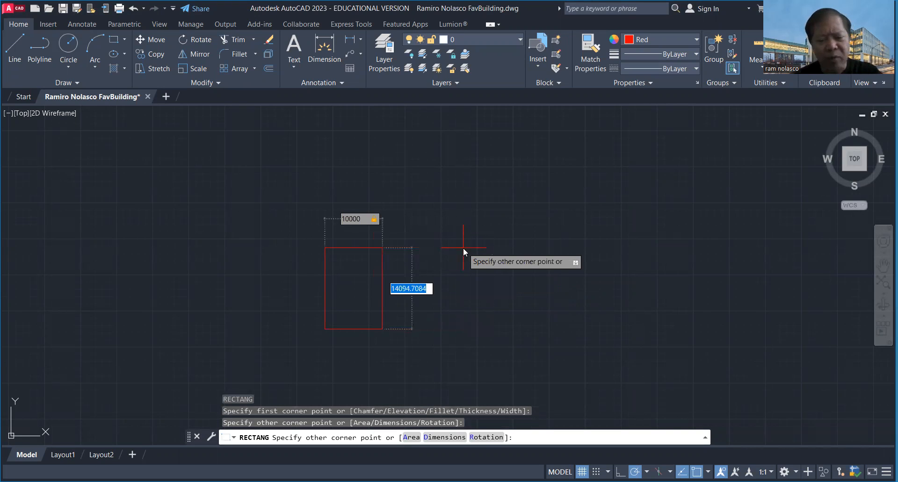
type("1000")
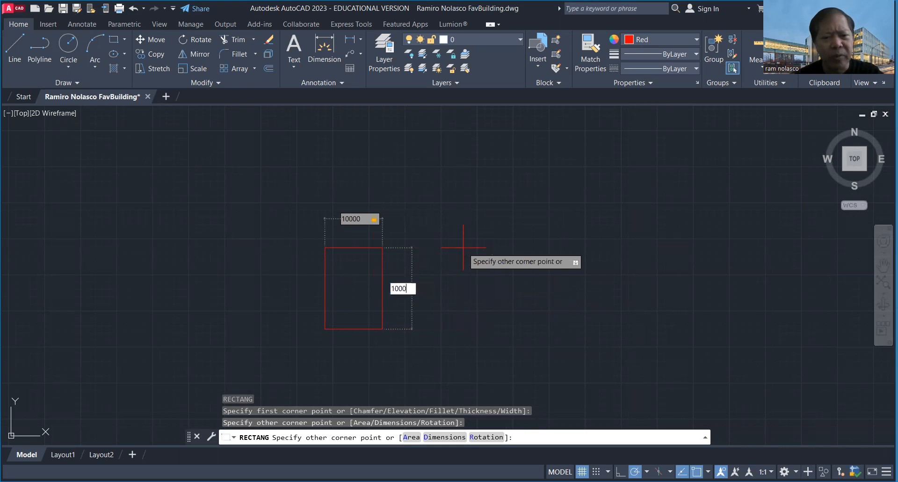
type("0")
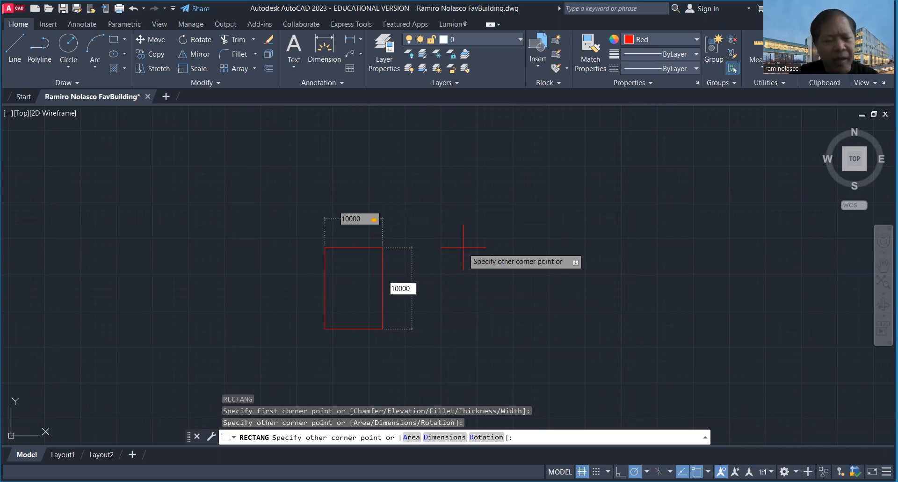
key("Tab")
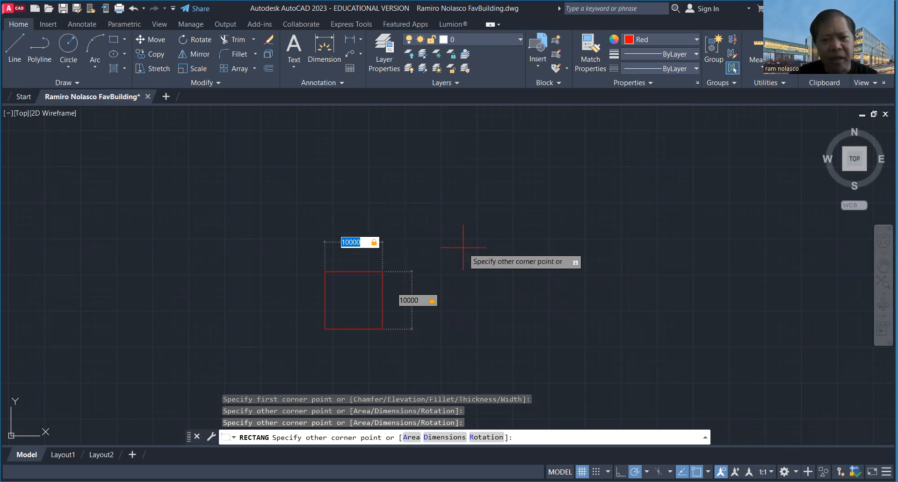
key("Tab")
key("Tab")
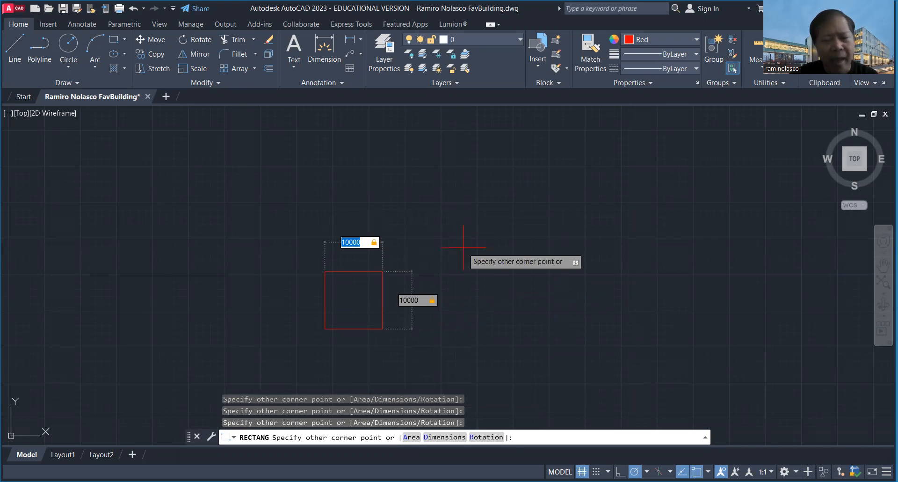
key("Tab")
key("Tab")
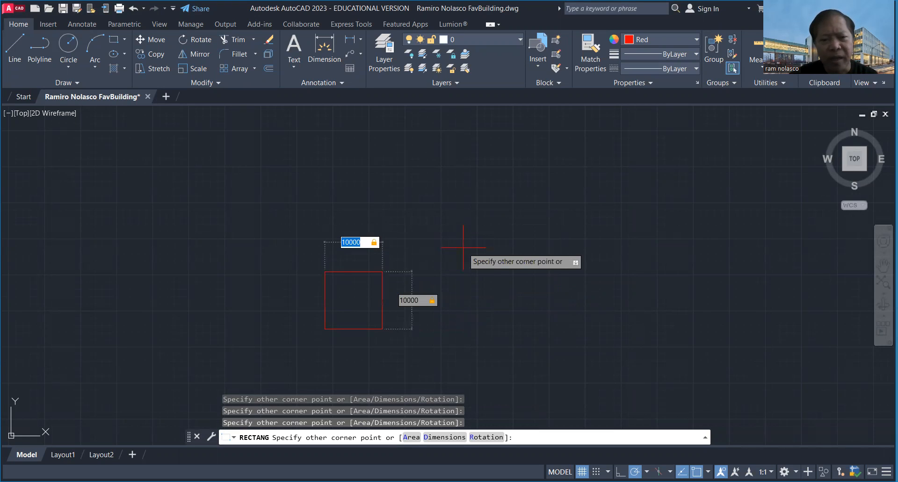
key("Tab")
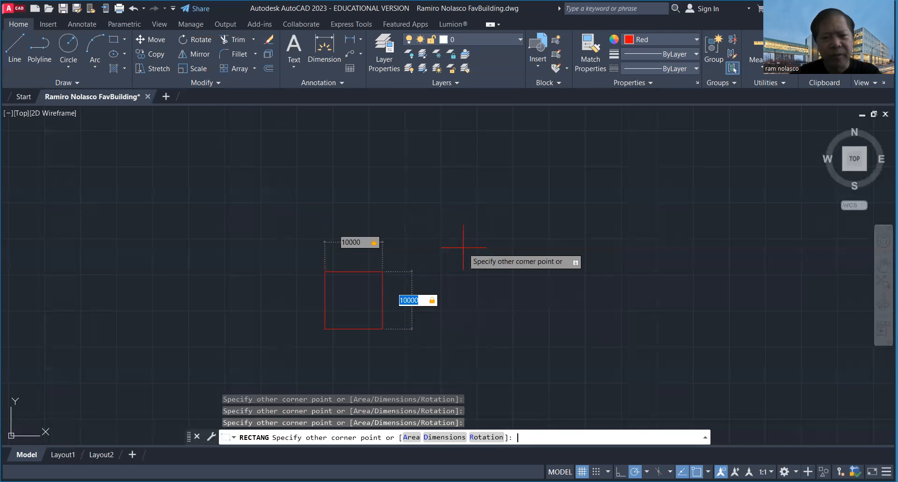
key("Return")
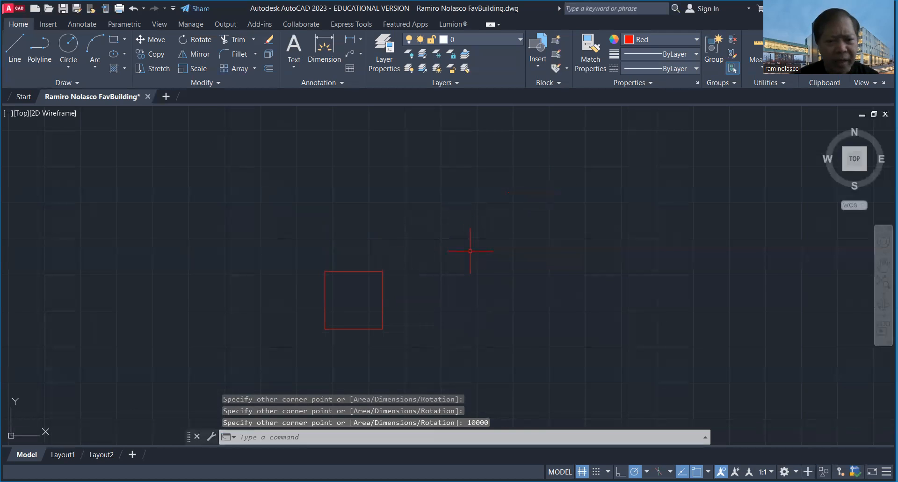
Step: Rotate the square 45 degrees about its lower-left corner to form a diamond
middle_click_drag(481, 249, 615, 180)
middle_click_drag(506, 302, 482, 337)
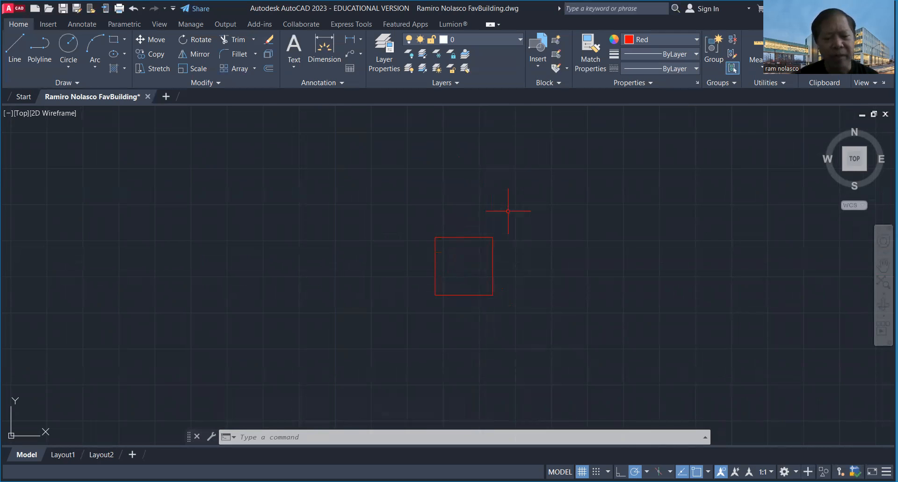
type("RO")
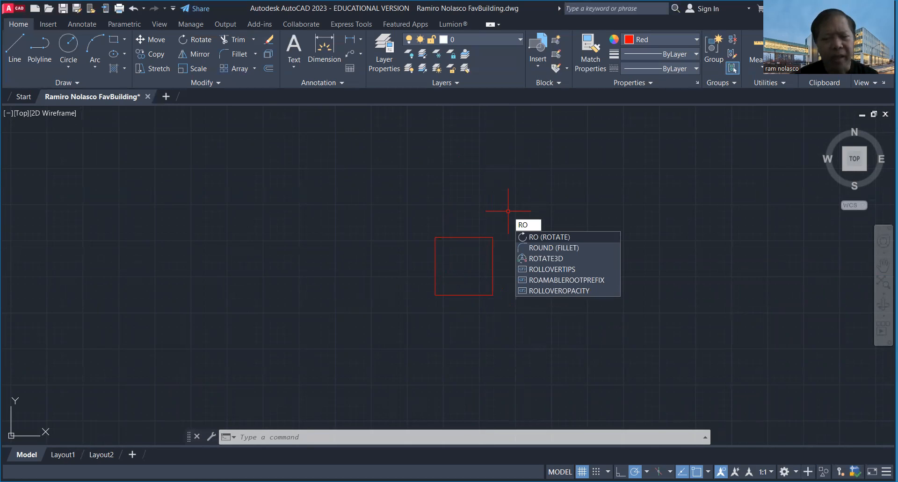
key("Return")
left_click(493, 285)
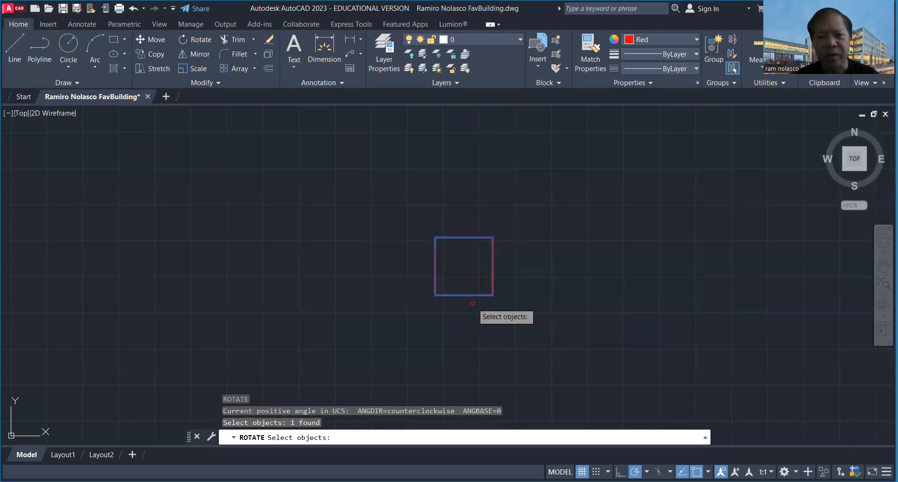
key("Return")
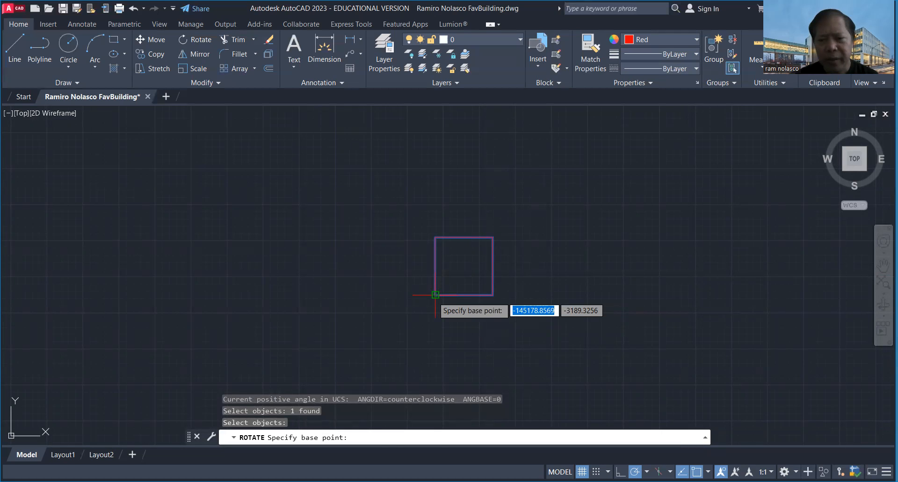
left_click(435, 295)
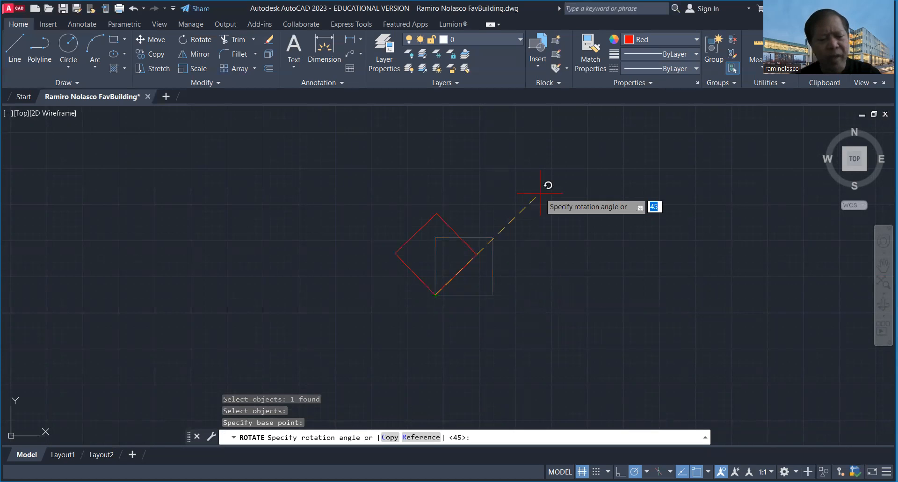
type("45")
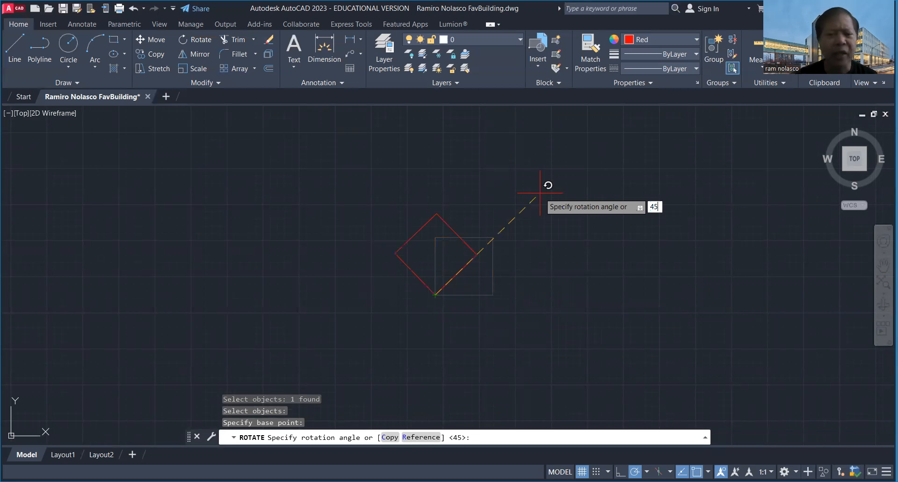
key("Return")
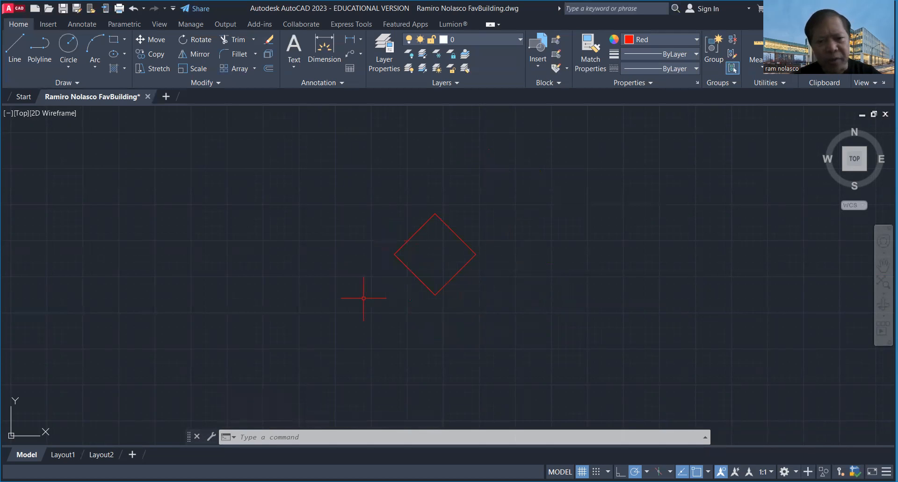
Step: Draw a circle with a radius of 4000 centered on the diamond's left corner
type("c")
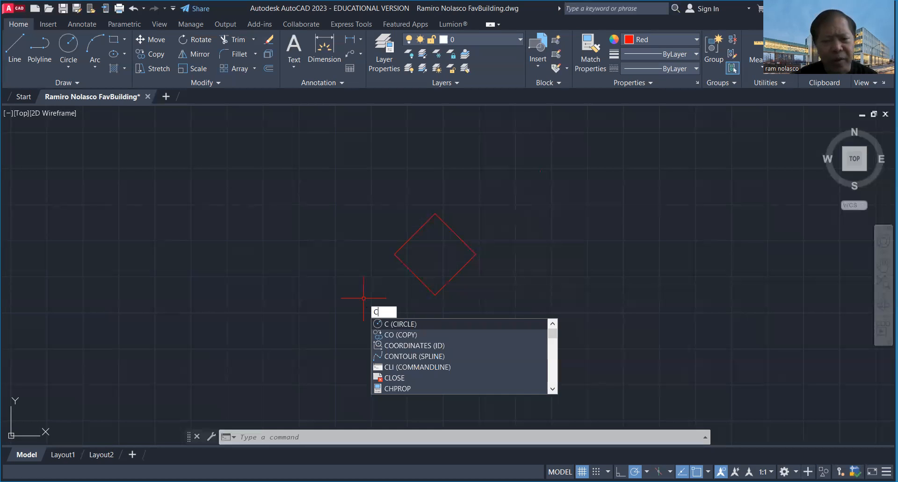
key("Return")
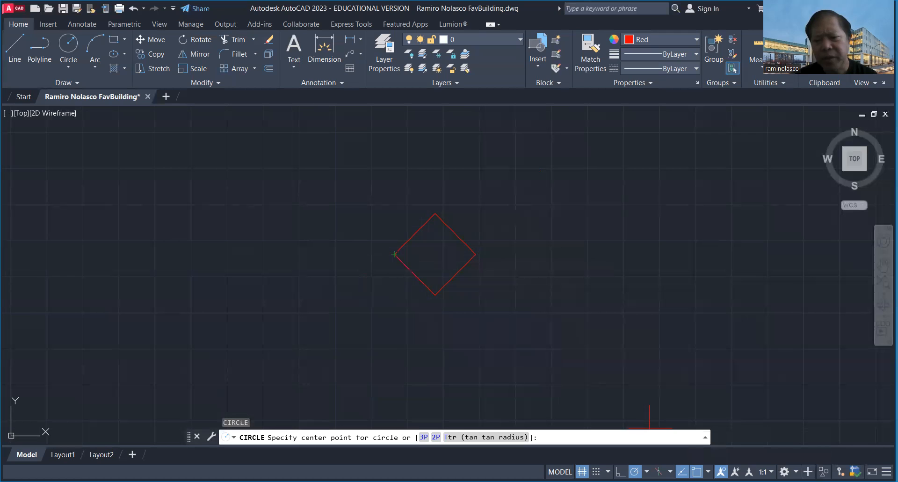
left_click(708, 471)
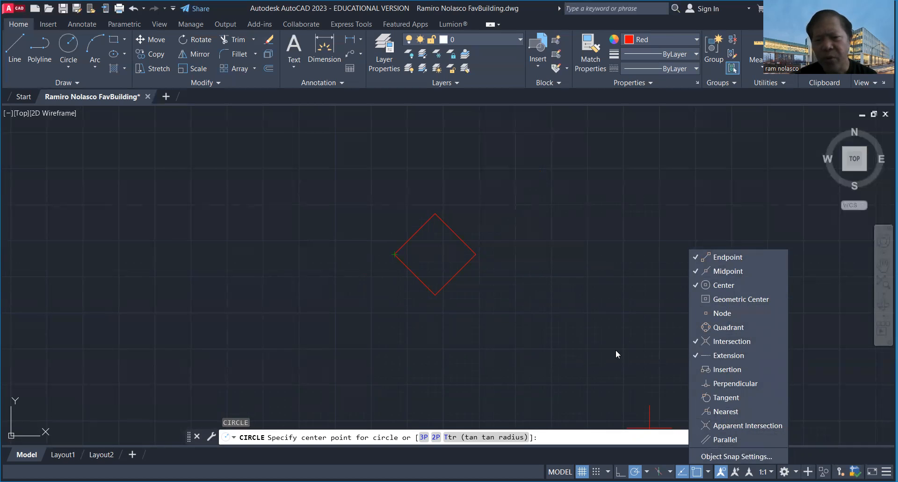
left_click(507, 327)
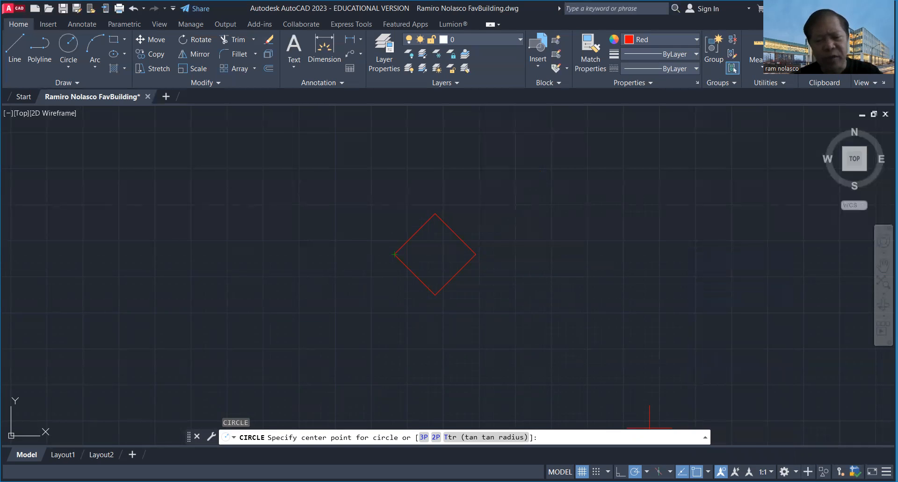
left_click(394, 255)
type("4000")
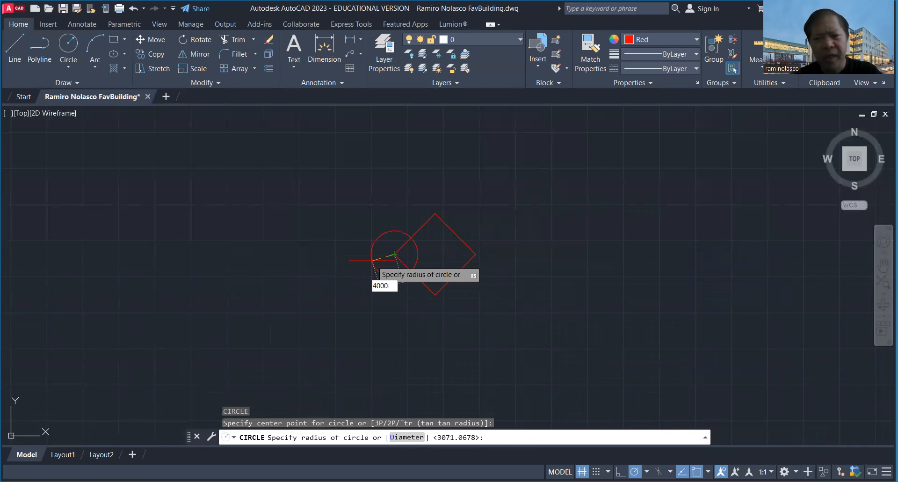
key("Return")
Step: Copy the circle from the diamond's left corner onto its top, right and bottom corners, using the circle's center as base point
scroll(445, 201, "up", 2)
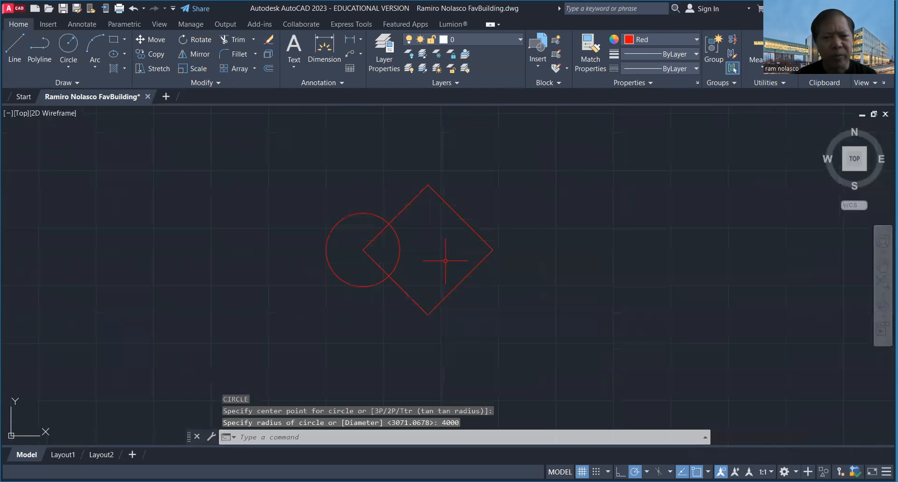
middle_click_drag(462, 201, 441, 295)
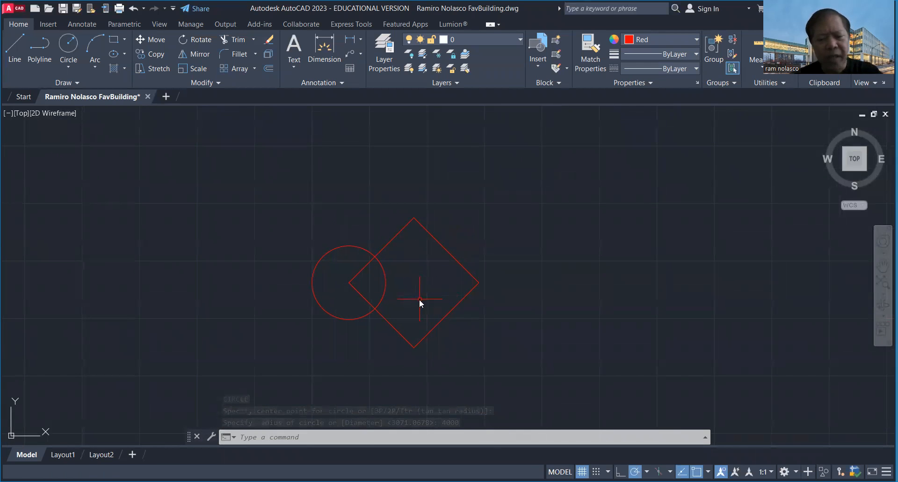
type("Cp")
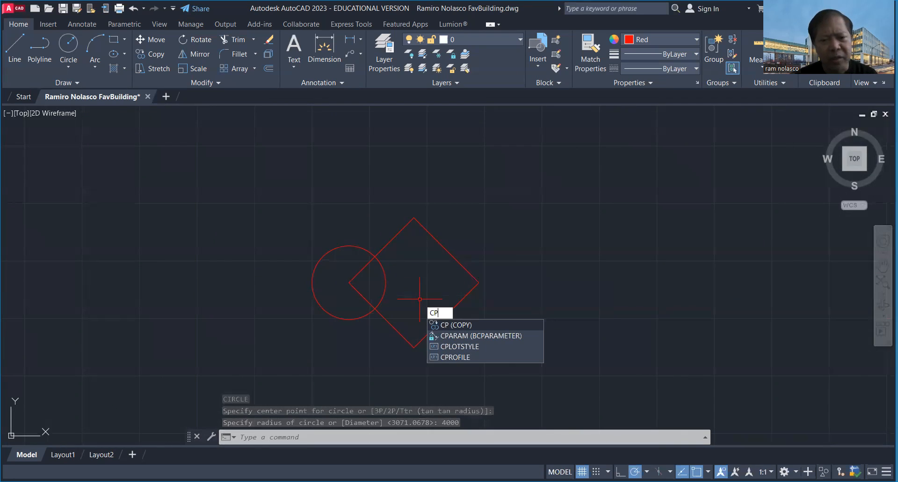
key("Return")
left_click(383, 285)
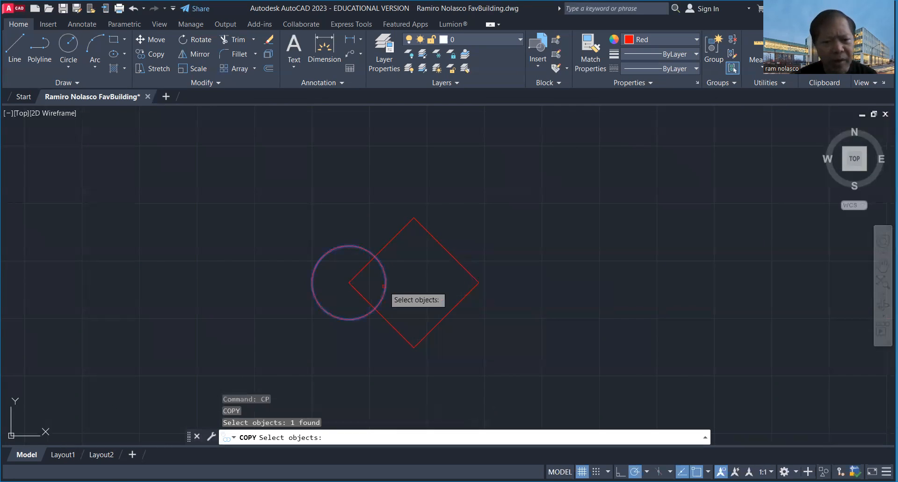
key("Return")
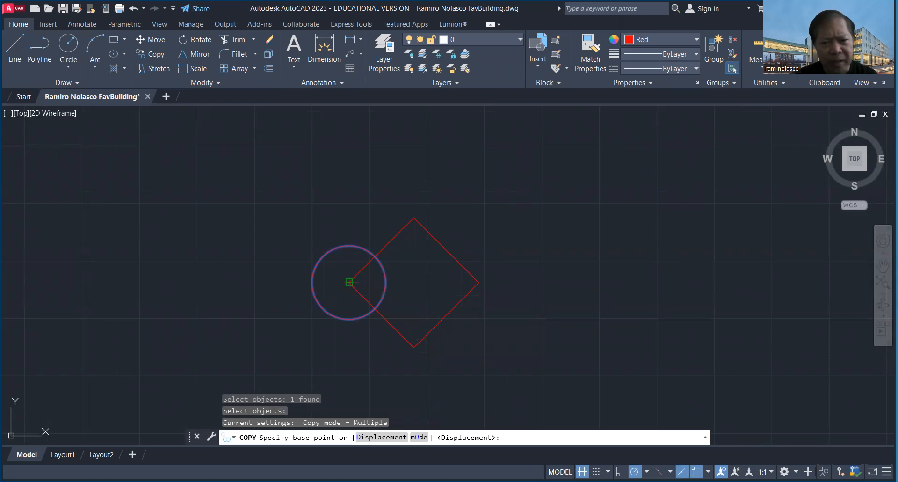
left_click(349, 282)
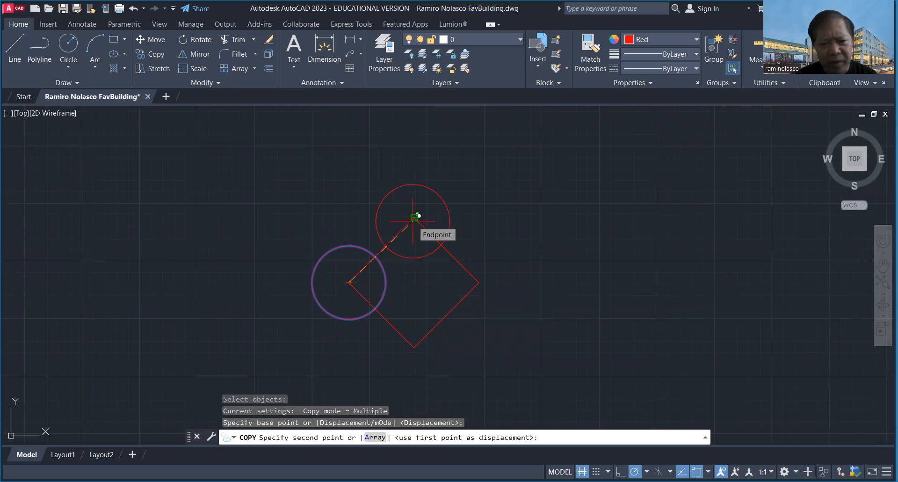
left_click(413, 217)
left_click(478, 282)
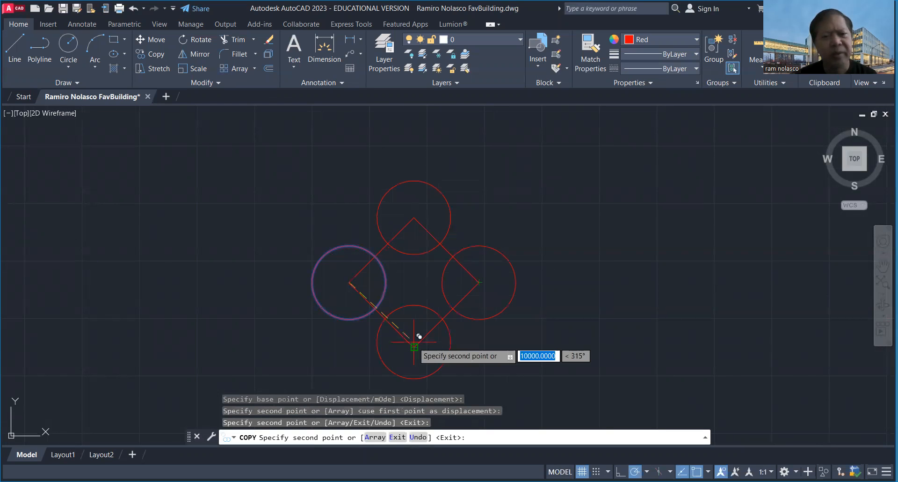
left_click(413, 346)
key("Return")
middle_click_drag(563, 327, 598, 291)
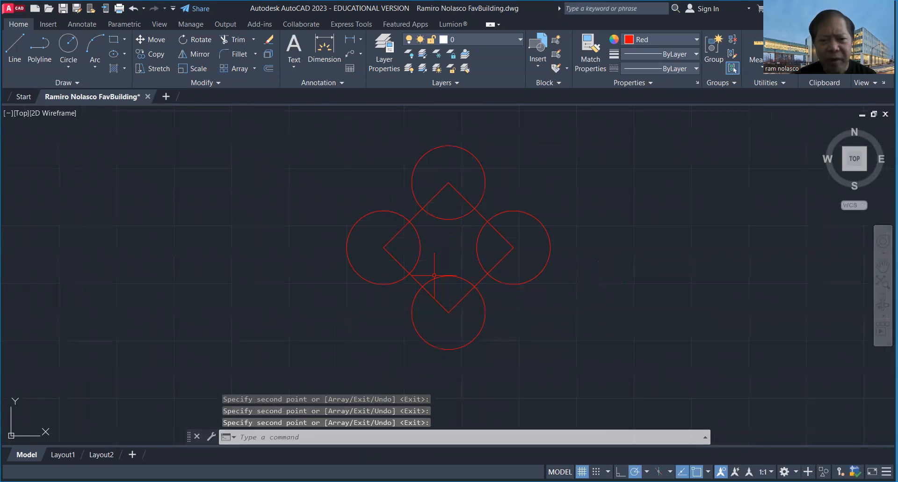
Step: Draw a three-point circle inside the diamond, tangent to the top, left and bottom corner circles
scroll(451, 233, "up", 2)
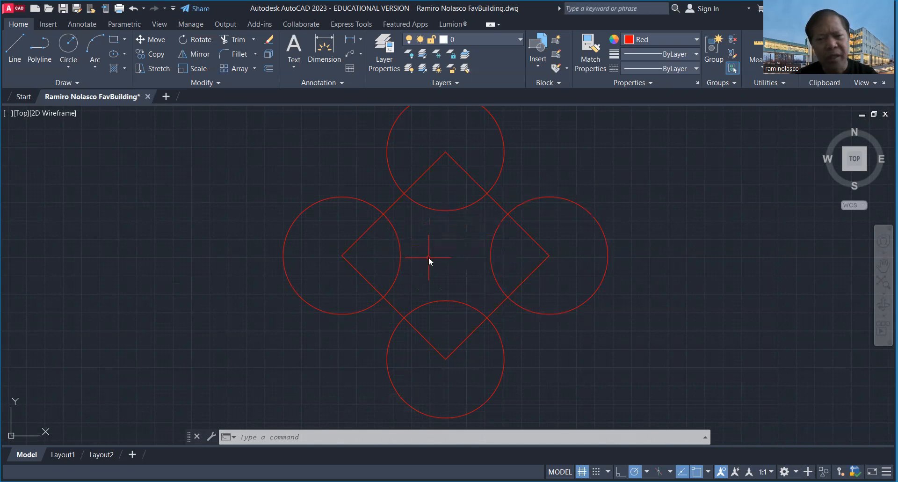
type("c")
key("Return")
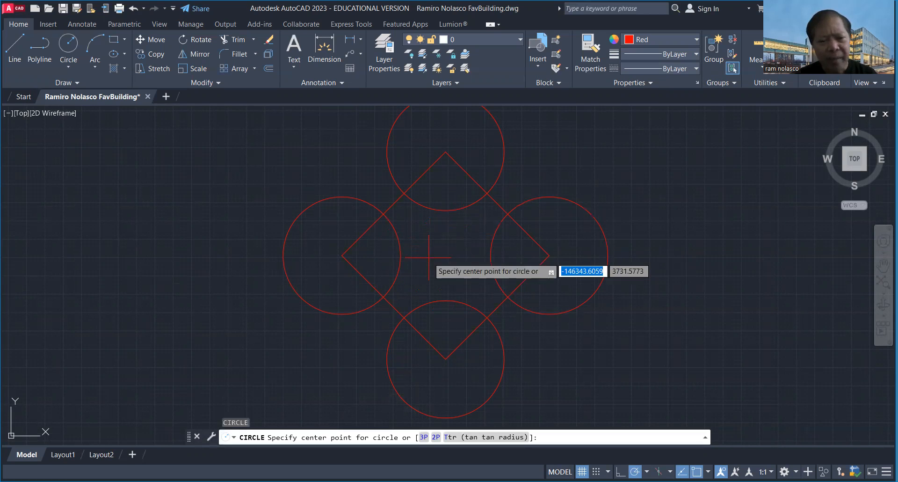
left_click(423, 437)
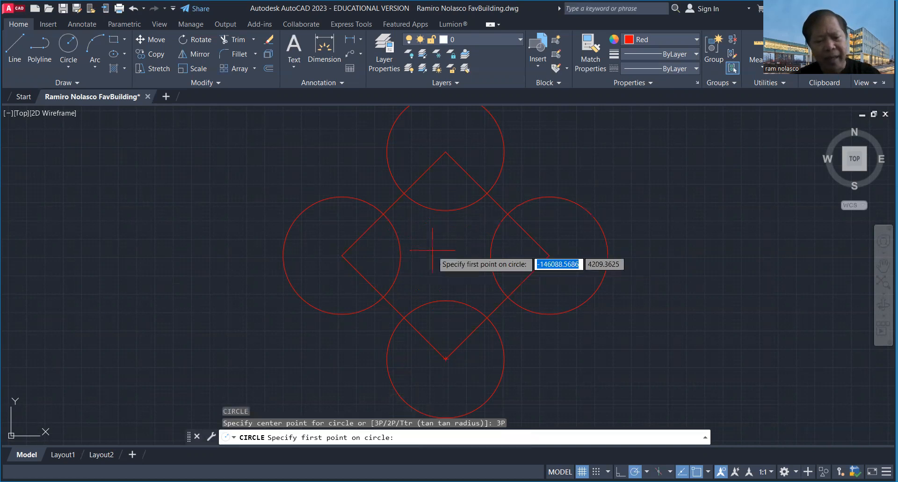
type("tan")
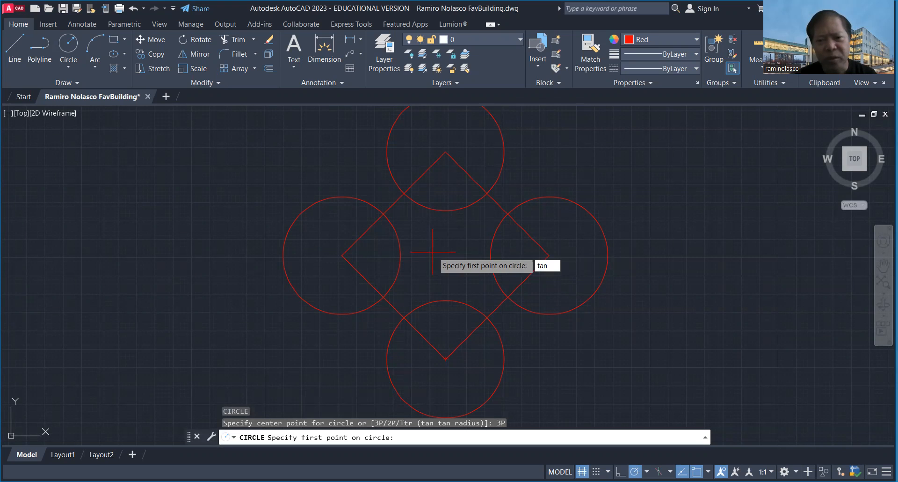
key("Return")
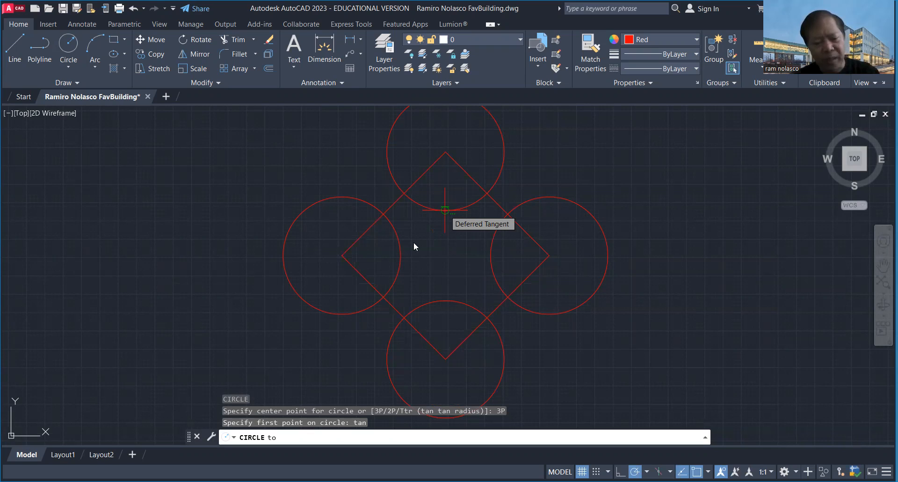
left_click(445, 210)
type("tan")
key("Return")
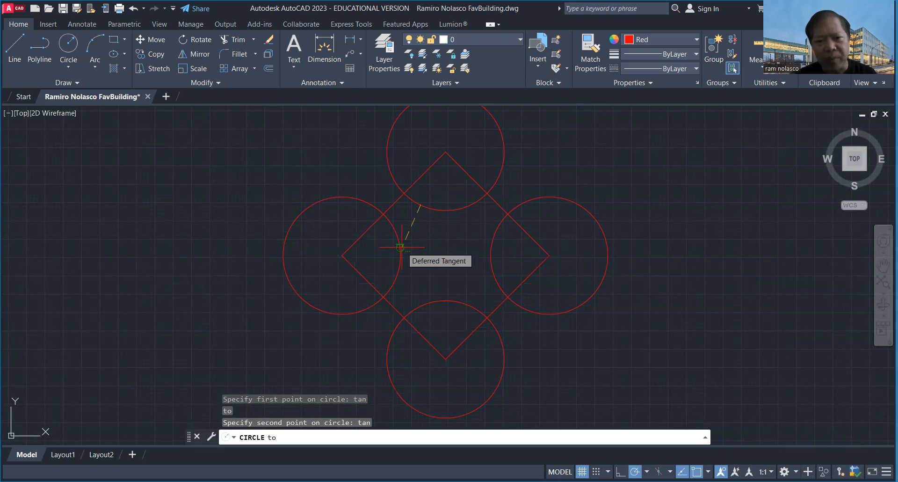
left_click(400, 246)
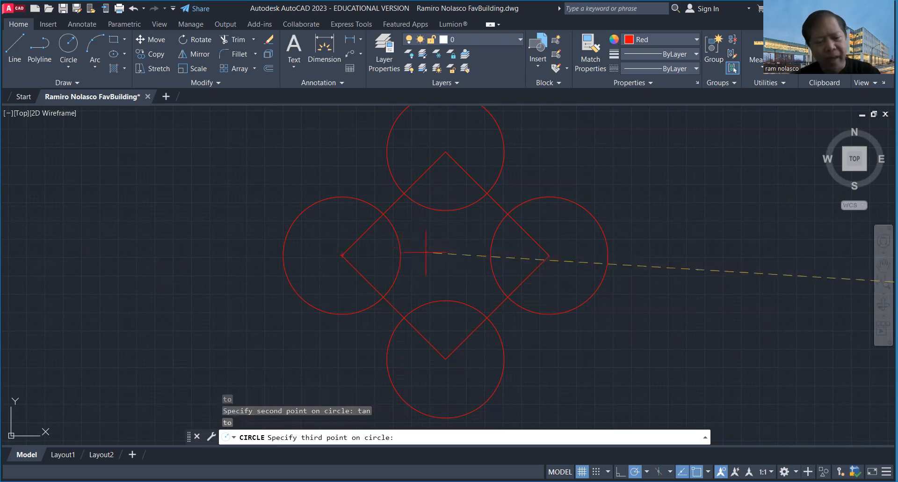
type("tan")
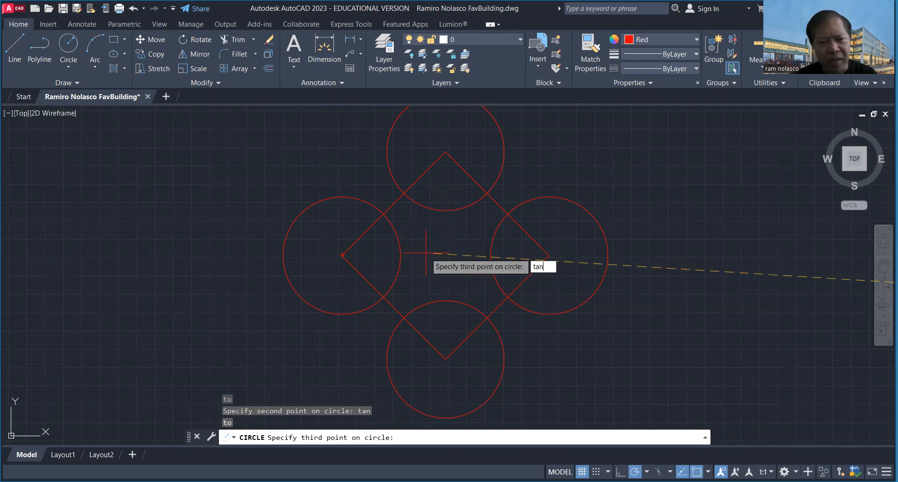
key("Return")
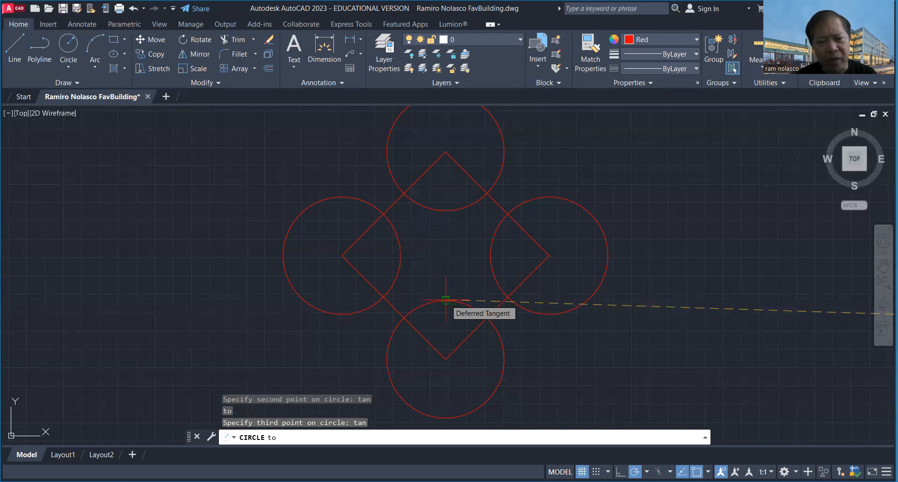
left_click(445, 300)
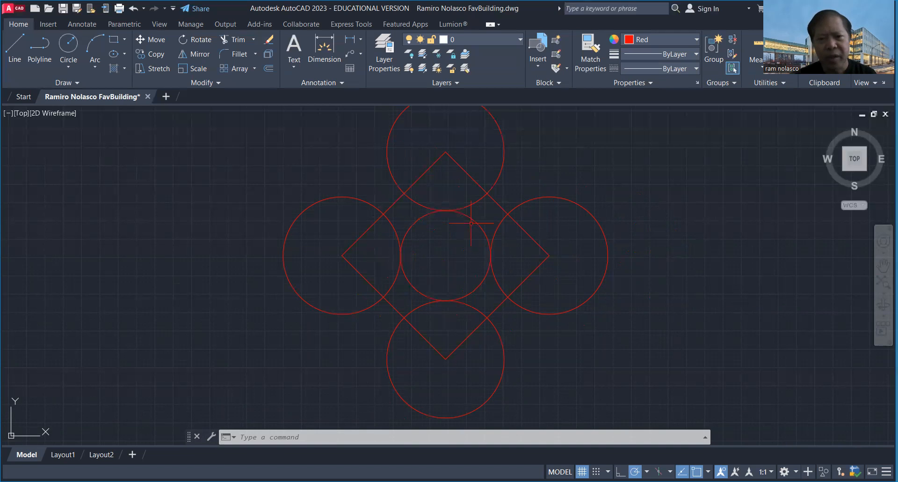
scroll(495, 262, "up", 2)
scroll(496, 262, "up", 2)
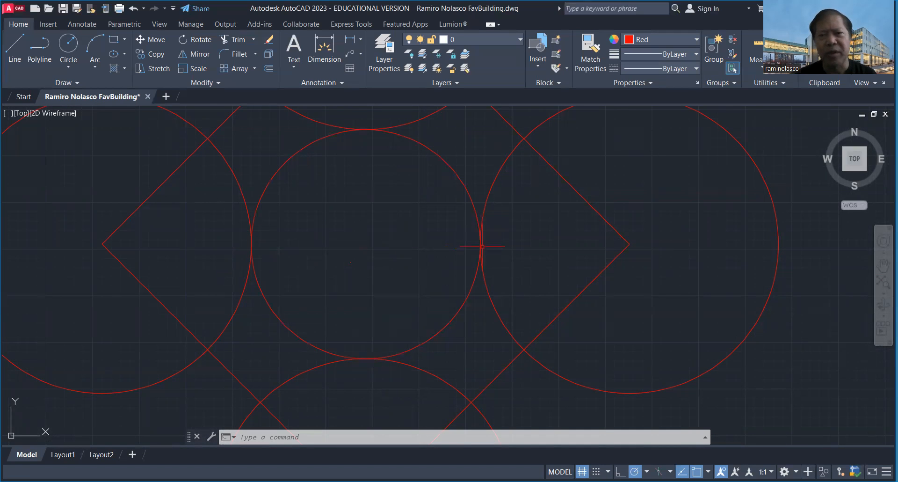
left_click(482, 247)
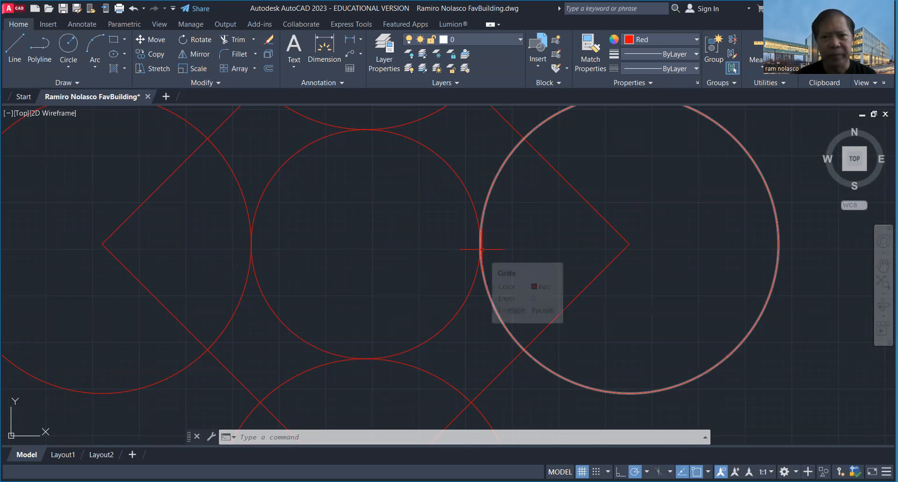
key("Escape")
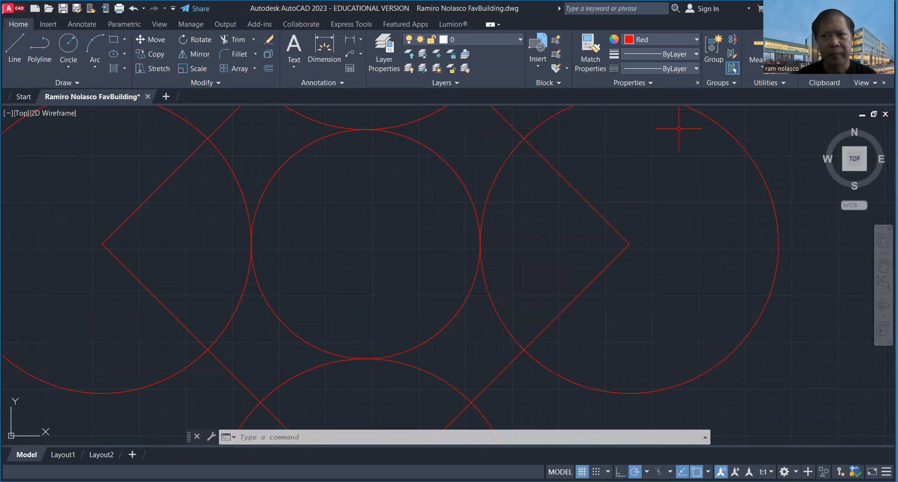